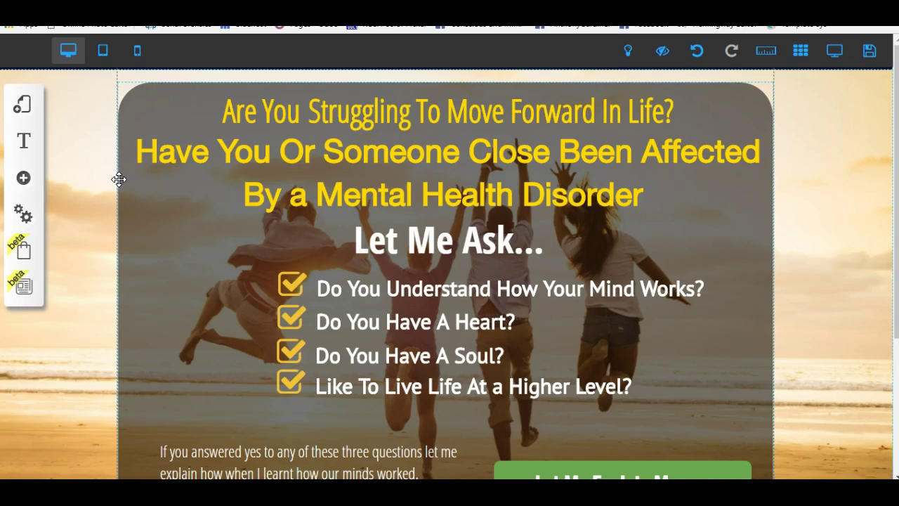
- Look through the site layouts, including Members Area, then return to the Conscious And Mindful Living layout
{"action": "left_click", "coordinate": [22, 106]}
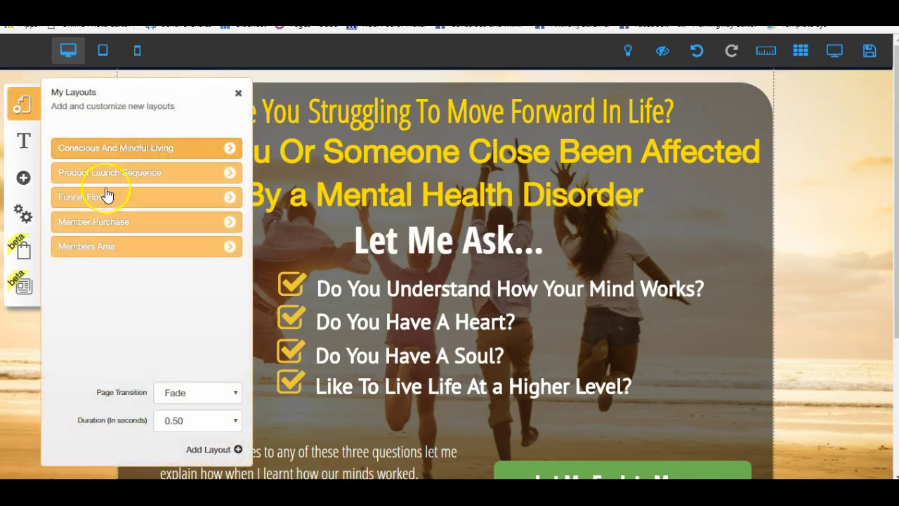
{"action": "left_click", "coordinate": [230, 251]}
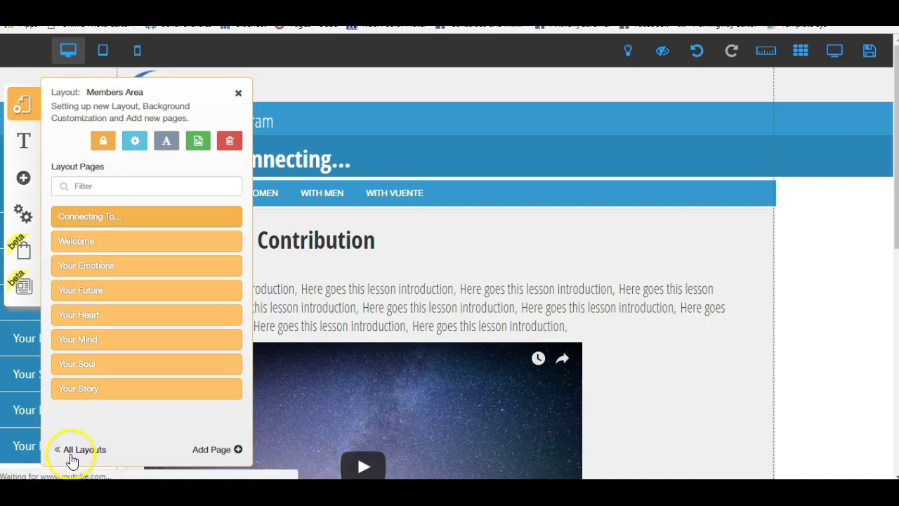
{"action": "left_click", "coordinate": [71, 456]}
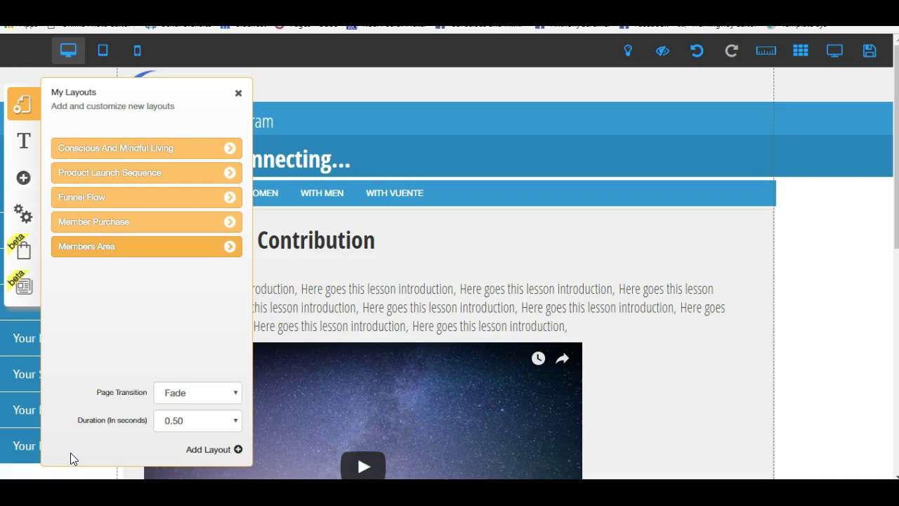
{"action": "left_click", "coordinate": [81, 327]}
{"action": "left_click", "coordinate": [188, 149]}
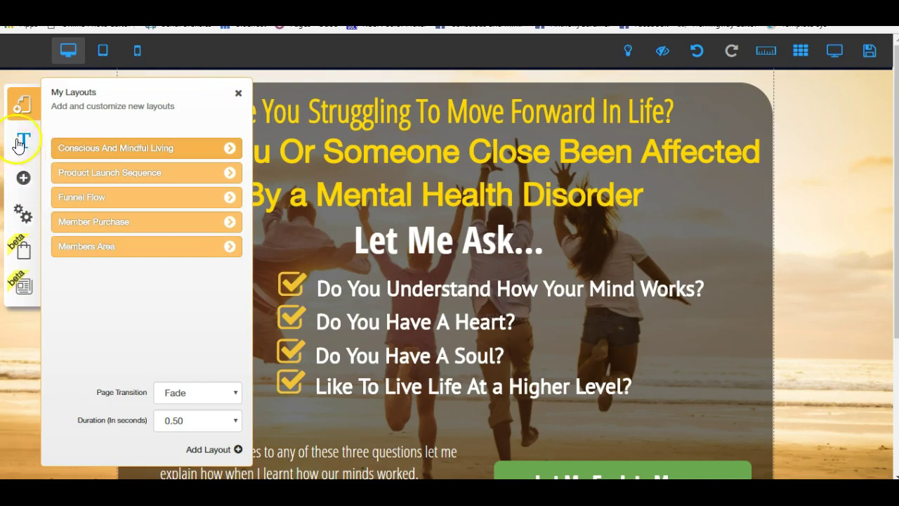
- Place the dark Login - Register button at the landing page's top-right corner
{"action": "left_click", "coordinate": [23, 184]}
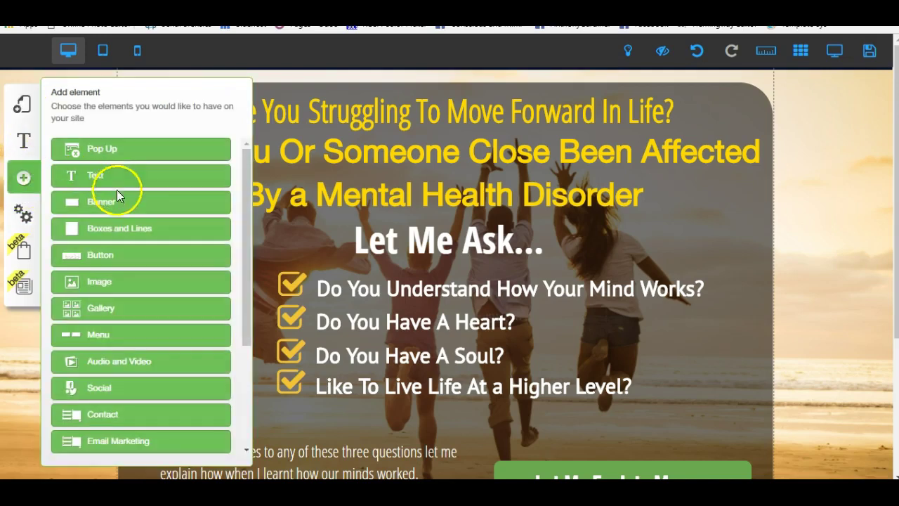
{"action": "left_click", "coordinate": [94, 256]}
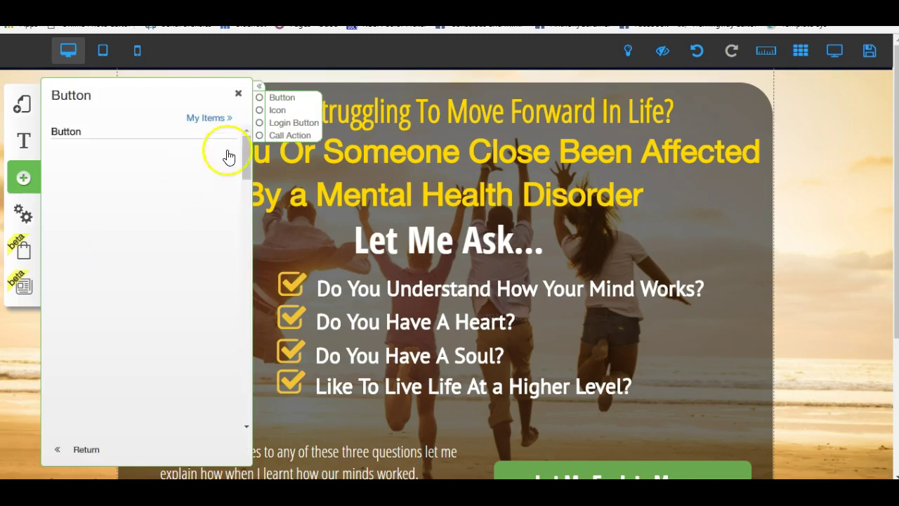
{"action": "left_click", "coordinate": [260, 124]}
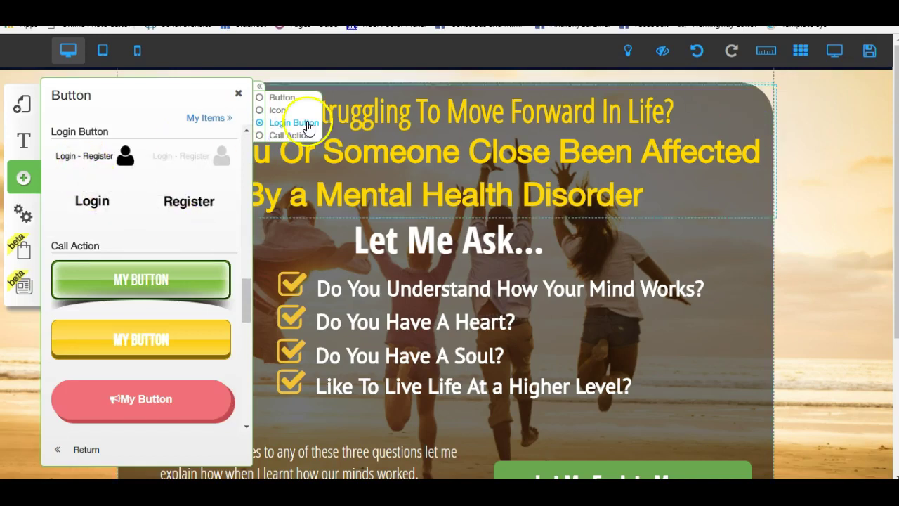
{"action": "left_click", "coordinate": [91, 164]}
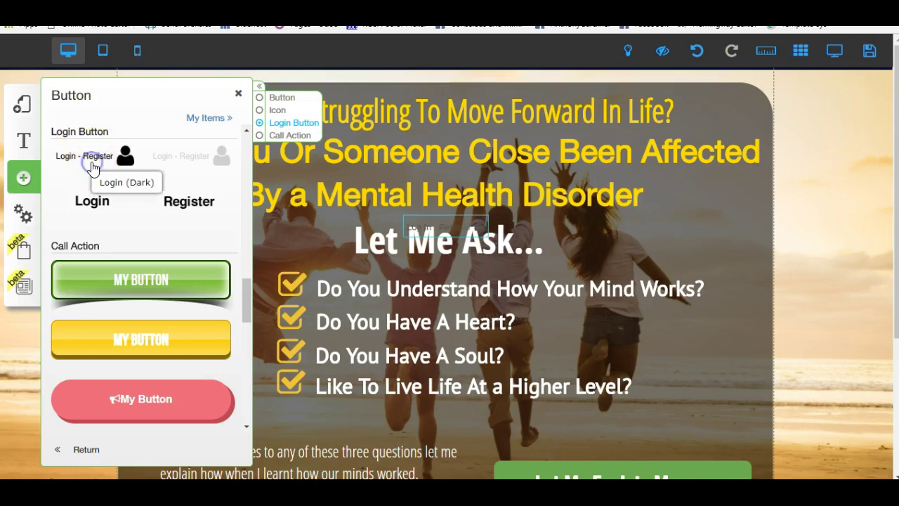
{"action": "left_click", "coordinate": [453, 217]}
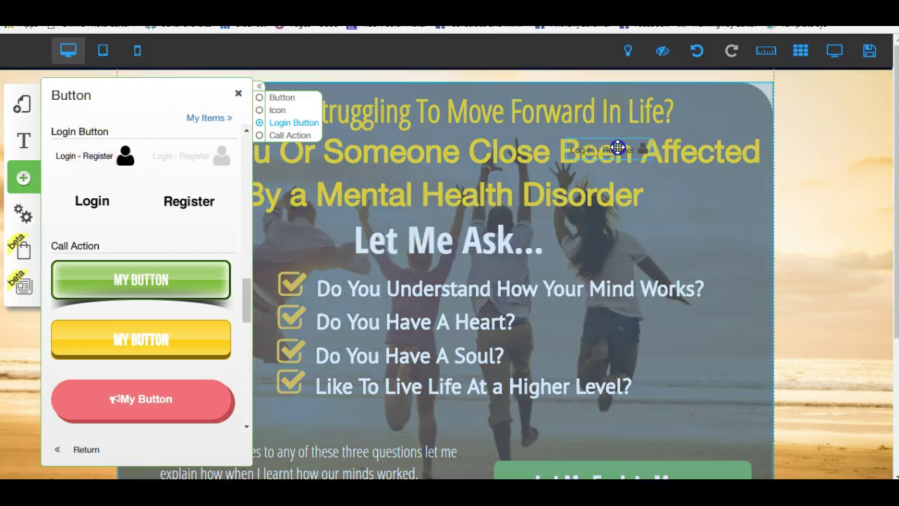
{"action": "left_click_drag", "start_coordinate": [842, 62], "coordinate": [826, 83]}
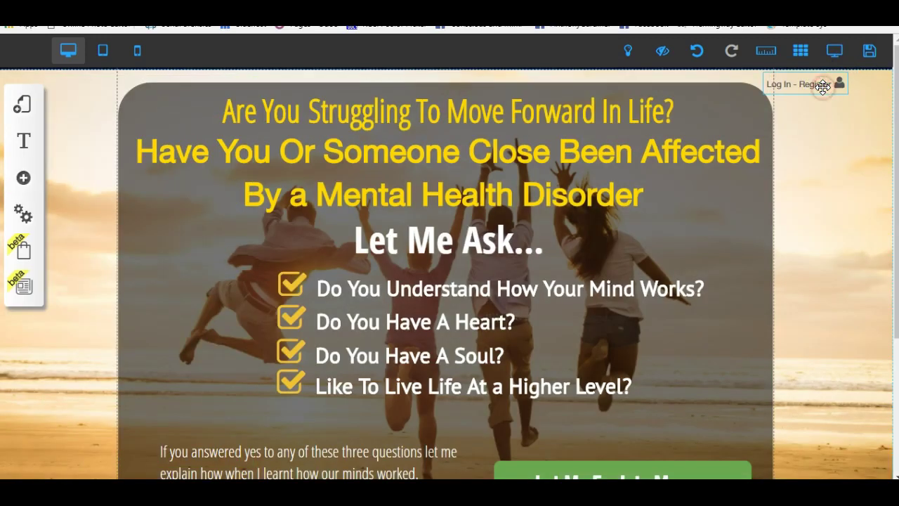
- Give the Log In - Register button the Dark theme
{"action": "left_click", "coordinate": [824, 86]}
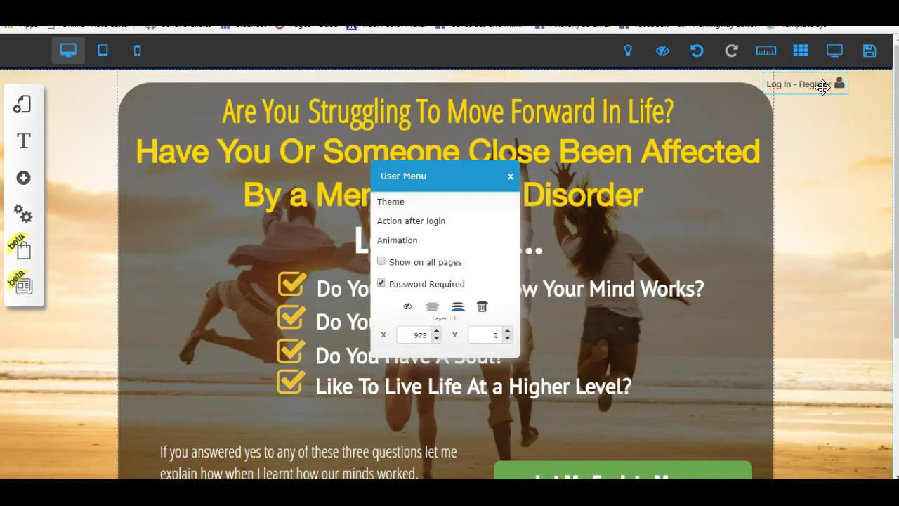
{"action": "left_click", "coordinate": [404, 202]}
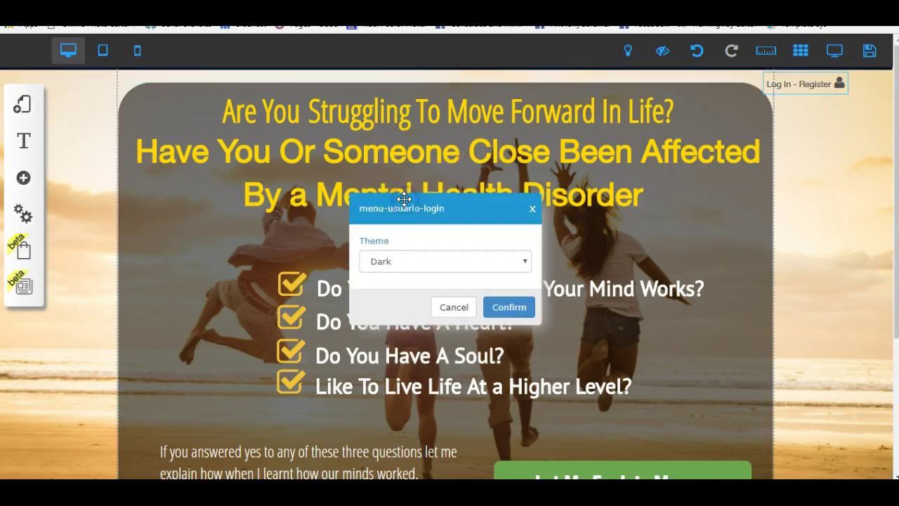
{"action": "left_click", "coordinate": [503, 319]}
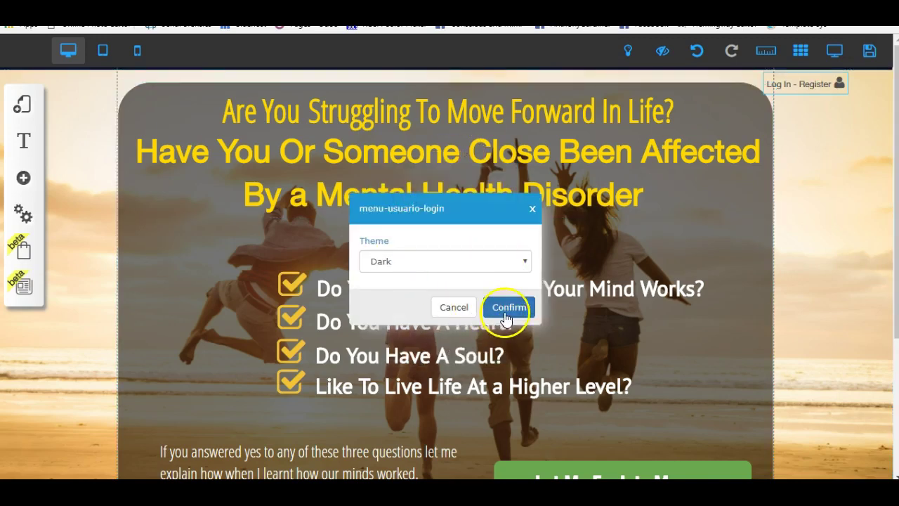
- Send users to the Connecting To... page after they log in
{"action": "left_click", "coordinate": [809, 86]}
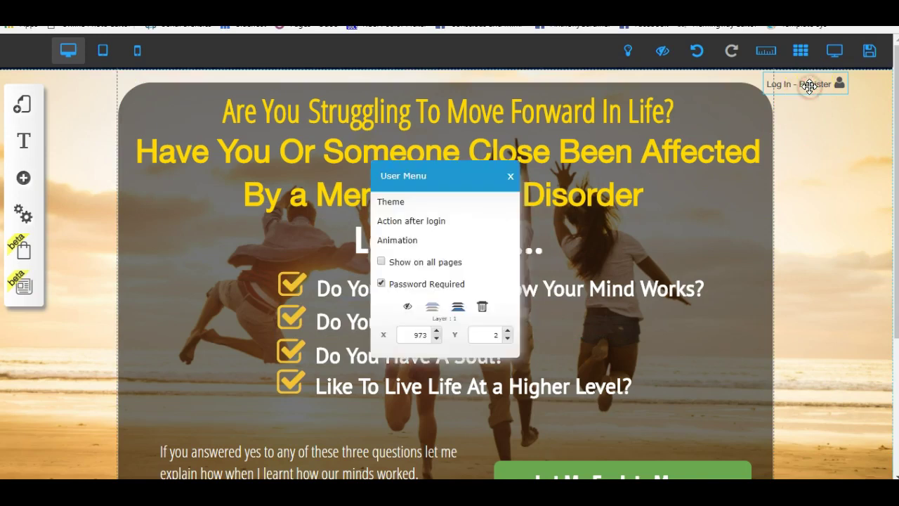
{"action": "left_click", "coordinate": [404, 222]}
{"action": "left_click", "coordinate": [426, 266]}
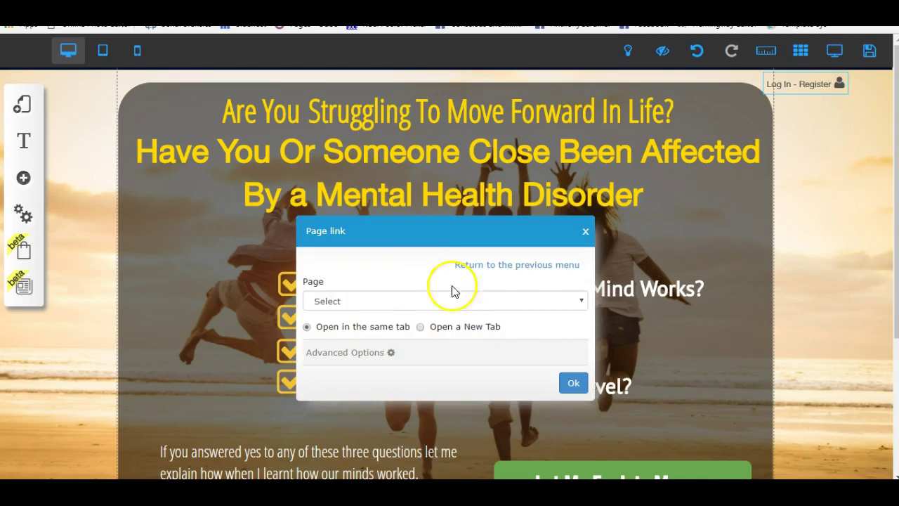
{"action": "left_click", "coordinate": [580, 301]}
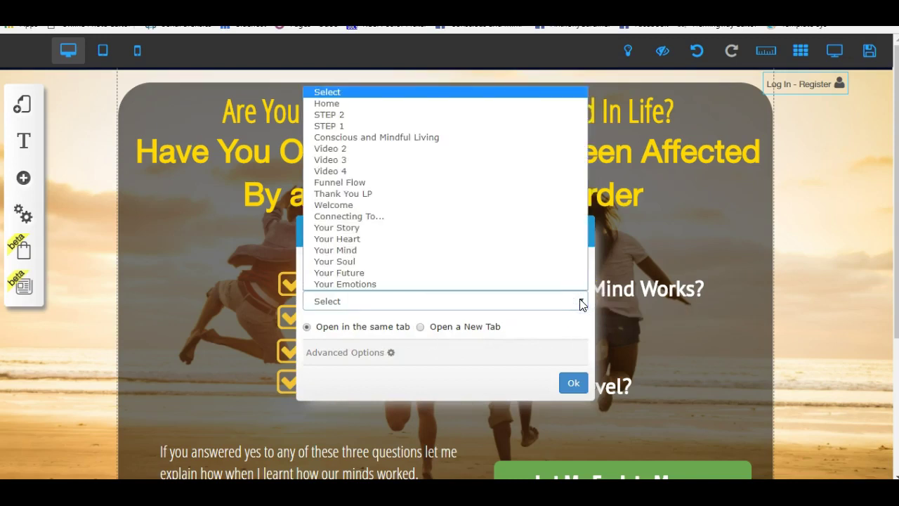
{"action": "left_click", "coordinate": [365, 217]}
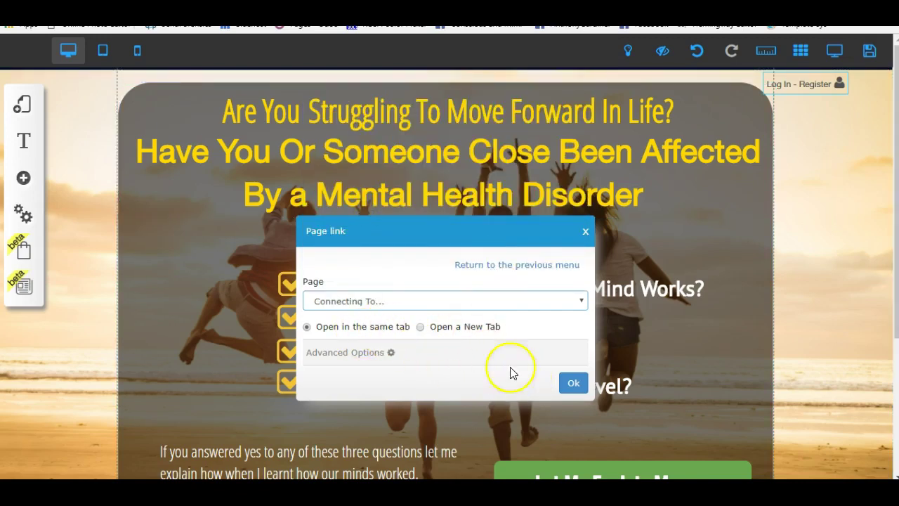
{"action": "left_click", "coordinate": [572, 384]}
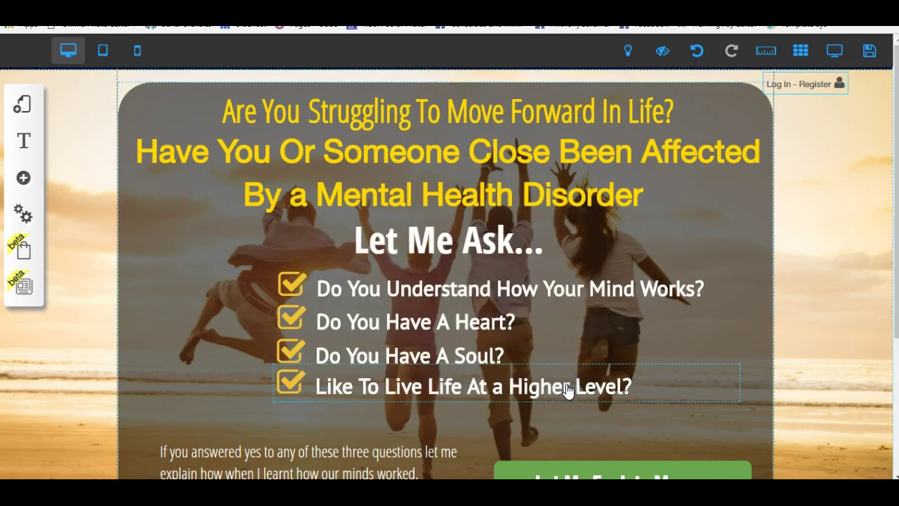
- Drop a blue call-to-action My Button at the top right, under Log In - Register
{"action": "left_click", "coordinate": [31, 118]}
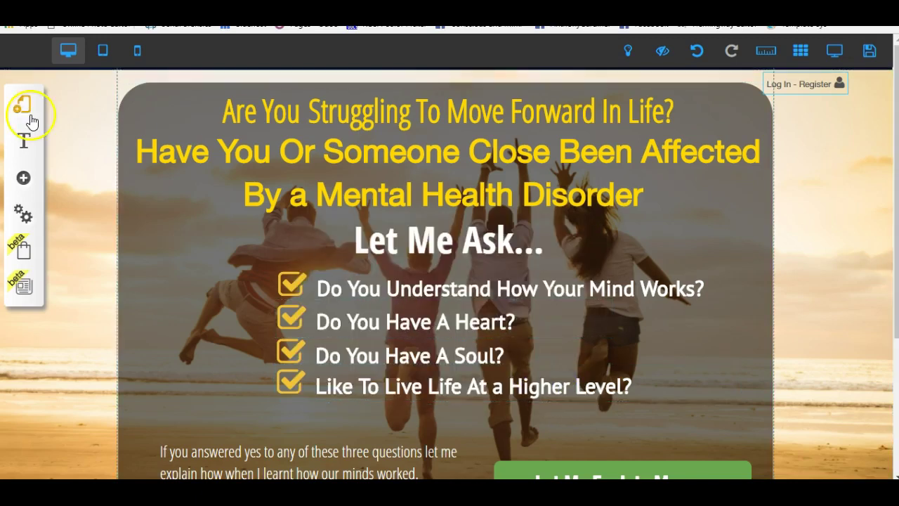
{"action": "left_click", "coordinate": [24, 181]}
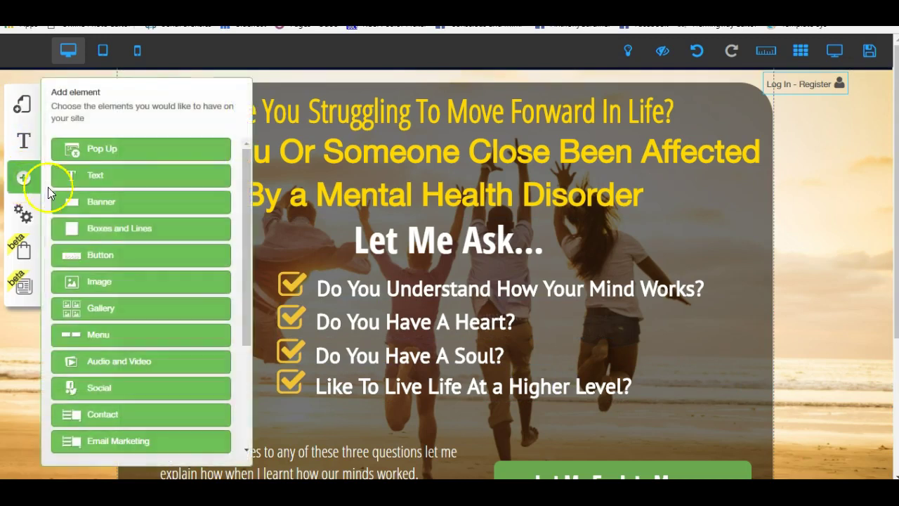
{"action": "left_click", "coordinate": [96, 258]}
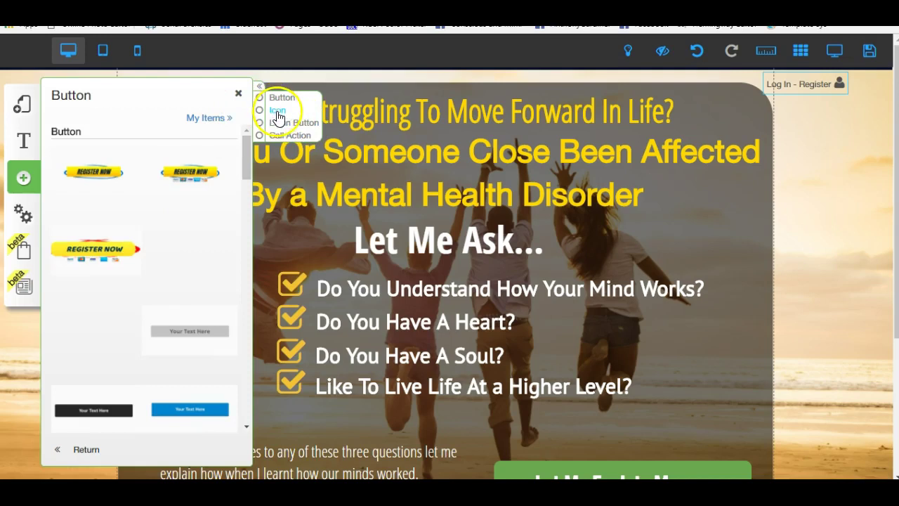
{"action": "left_click", "coordinate": [260, 97]}
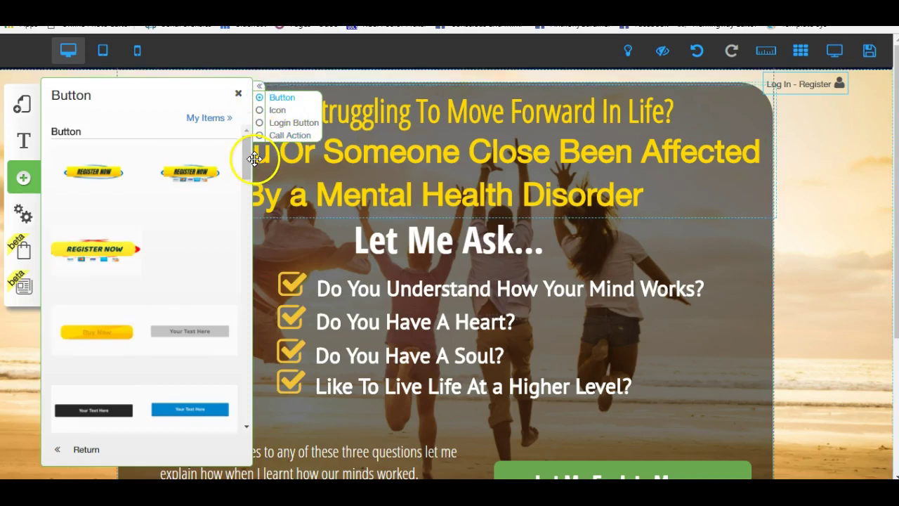
{"action": "left_click_drag", "start_coordinate": [248, 154], "coordinate": [237, 368]}
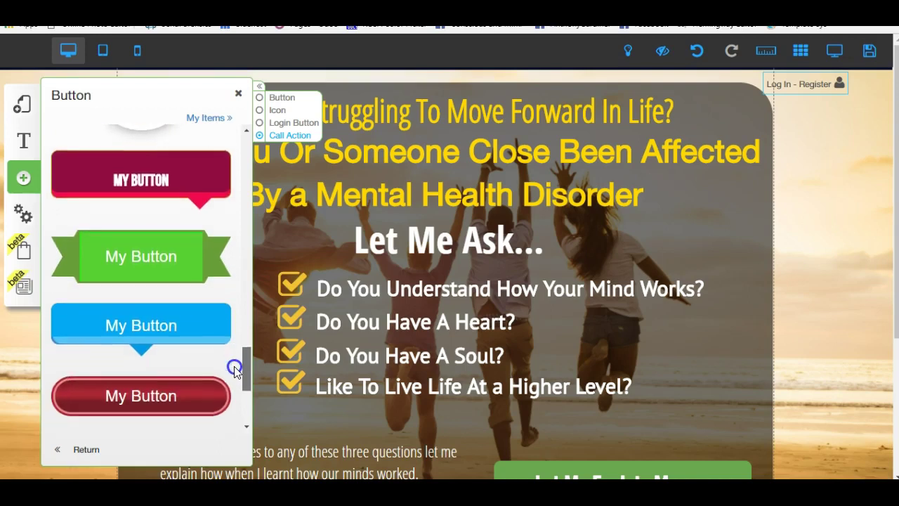
{"action": "left_click", "coordinate": [143, 344]}
{"action": "left_click_drag", "start_coordinate": [143, 344], "coordinate": [790, 124]}
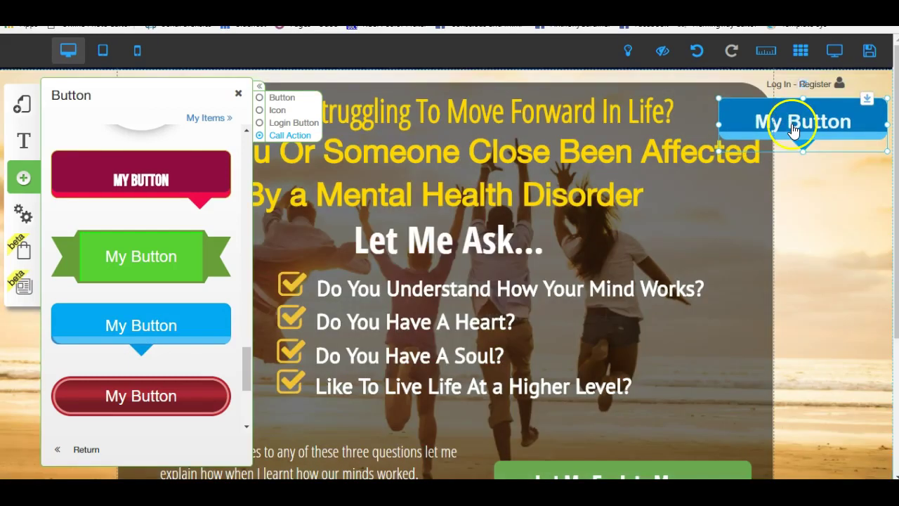
- Link the blue My Button to the Connecting To... page
{"action": "left_click", "coordinate": [789, 123]}
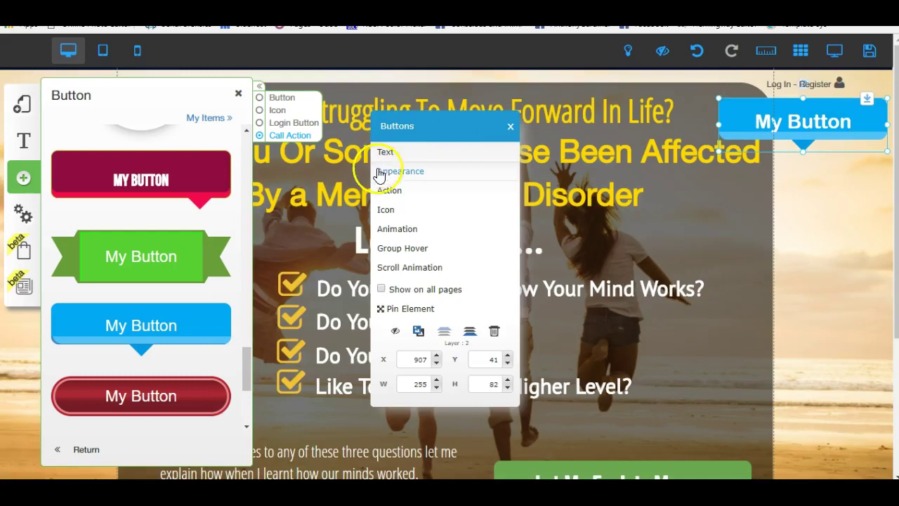
{"action": "left_click", "coordinate": [386, 193]}
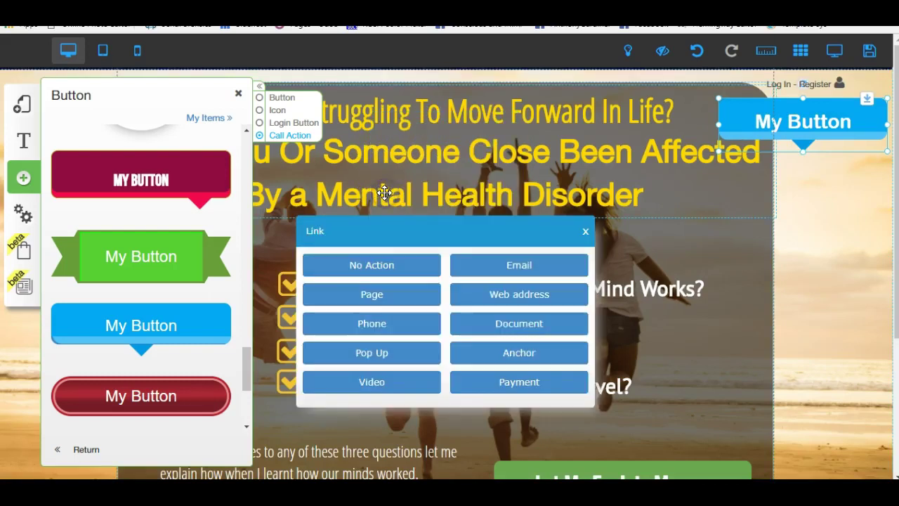
{"action": "left_click", "coordinate": [371, 295]}
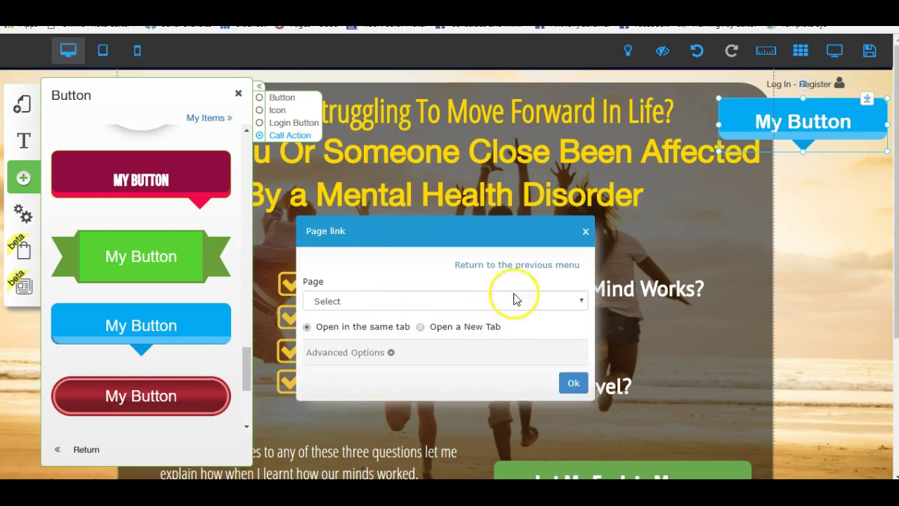
{"action": "left_click", "coordinate": [574, 299]}
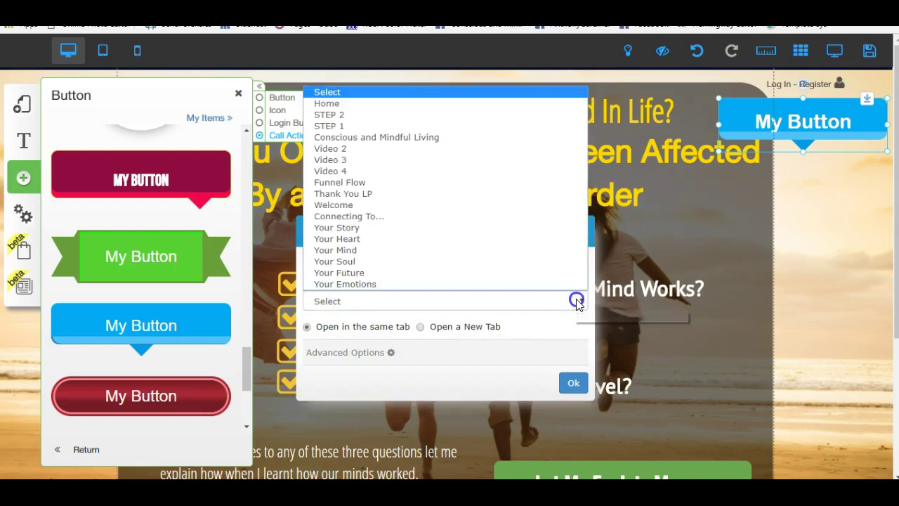
{"action": "left_click", "coordinate": [359, 217]}
{"action": "left_click", "coordinate": [570, 382]}
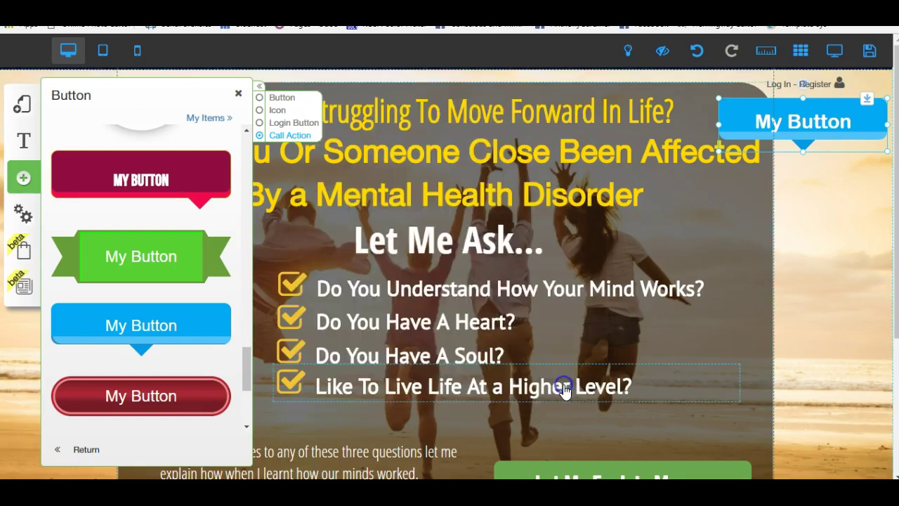
- Delete the blue button and check the Log In - Register theme settings without changing them
{"action": "left_click", "coordinate": [835, 155]}
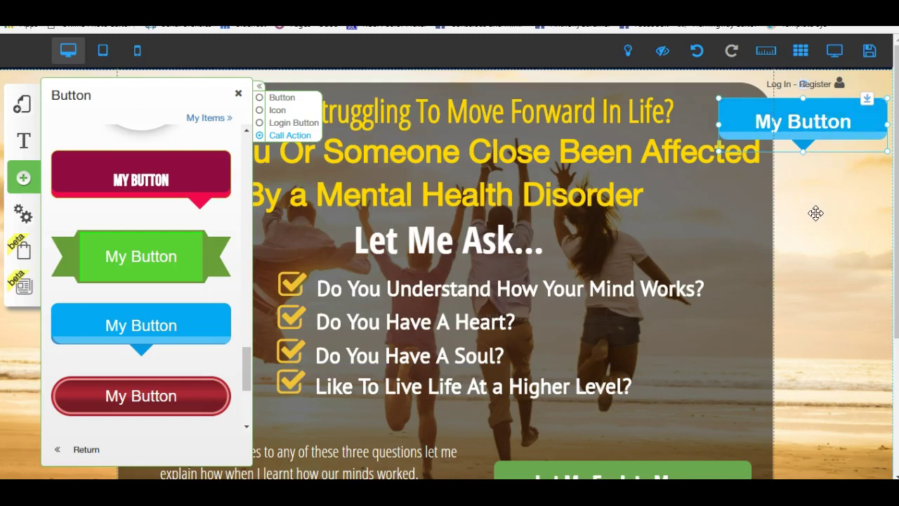
{"action": "key", "text": "Delete"}
{"action": "left_click", "coordinate": [818, 144]}
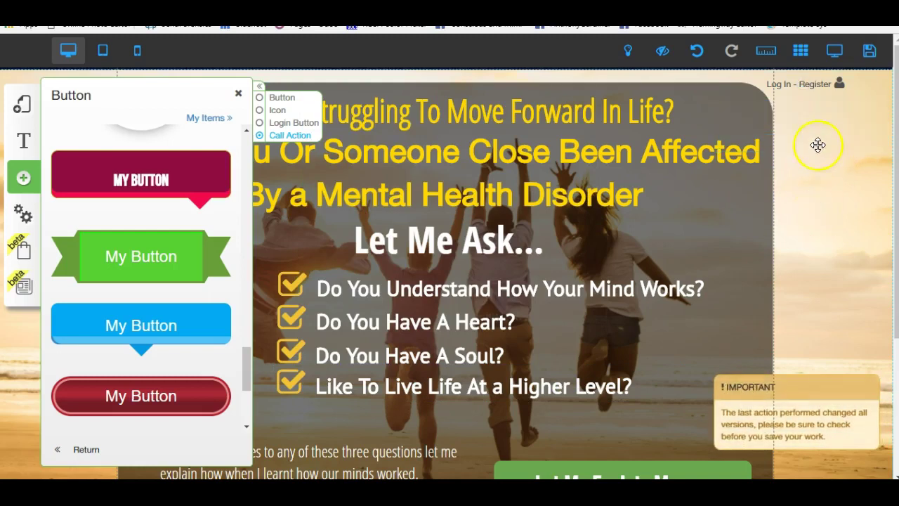
{"action": "left_click", "coordinate": [808, 89]}
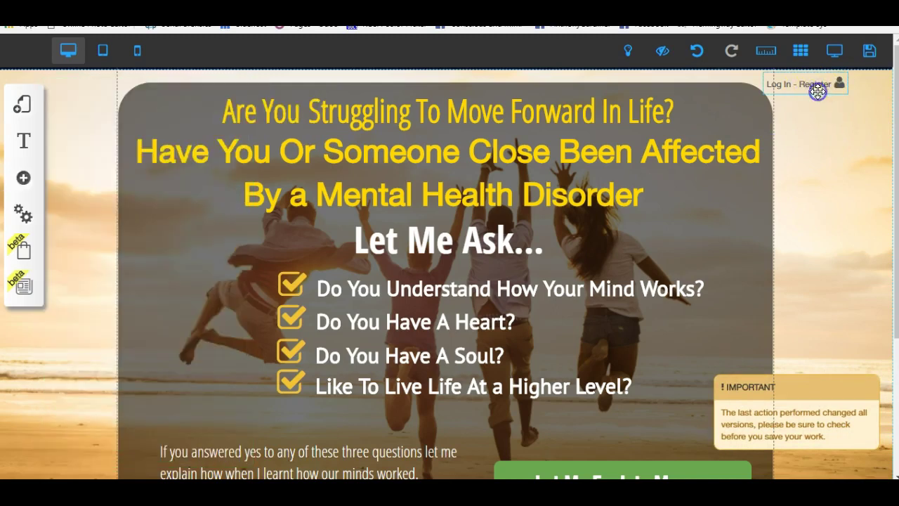
{"action": "double_click", "coordinate": [817, 92]}
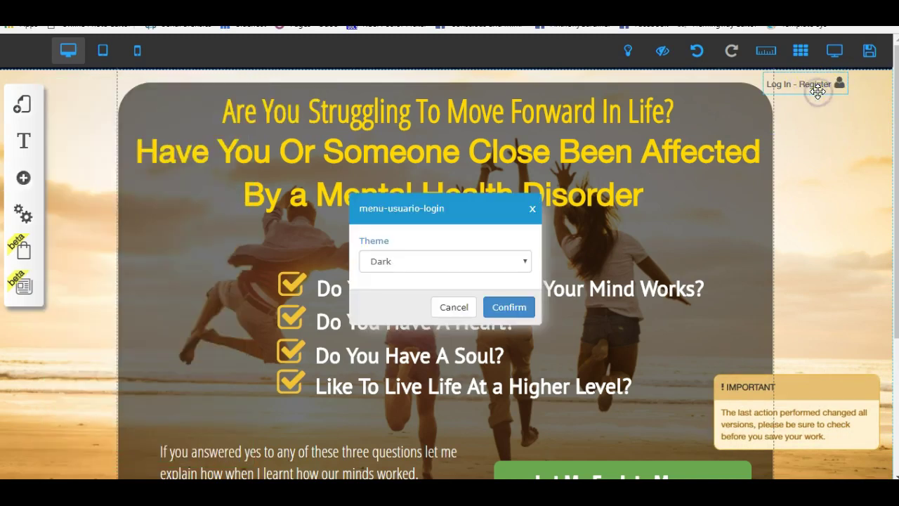
{"action": "left_click", "coordinate": [453, 308]}
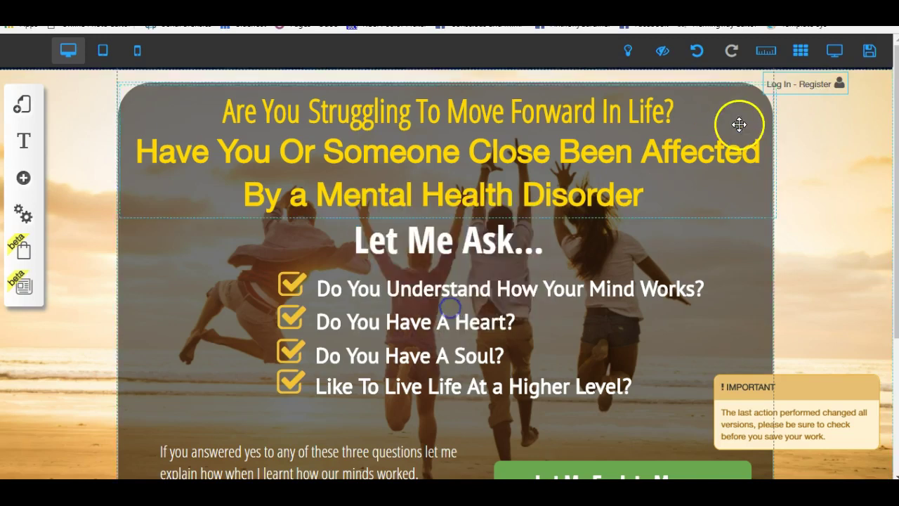
{"action": "left_click", "coordinate": [811, 80]}
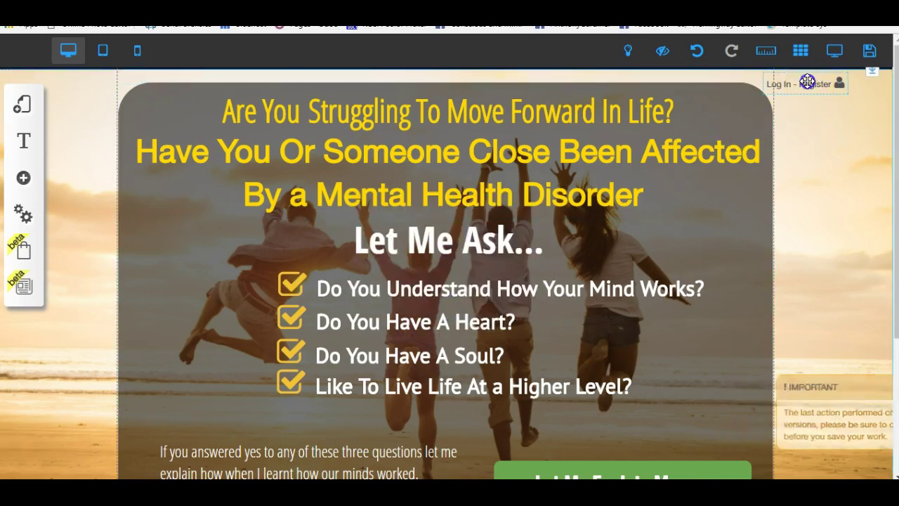
{"action": "left_click", "coordinate": [808, 83]}
- Open the Members Area layout and set Members Area as its restricted area
{"action": "left_click", "coordinate": [23, 107]}
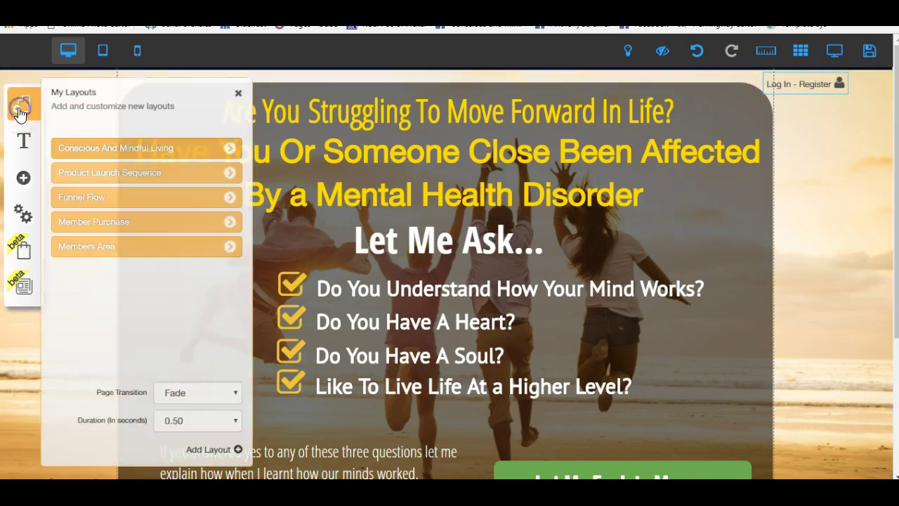
{"action": "left_click", "coordinate": [224, 252]}
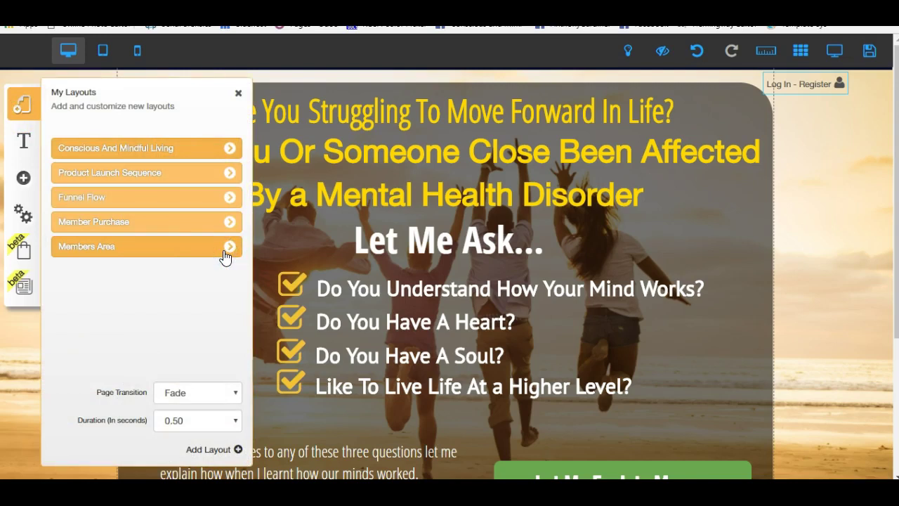
{"action": "left_click", "coordinate": [226, 251]}
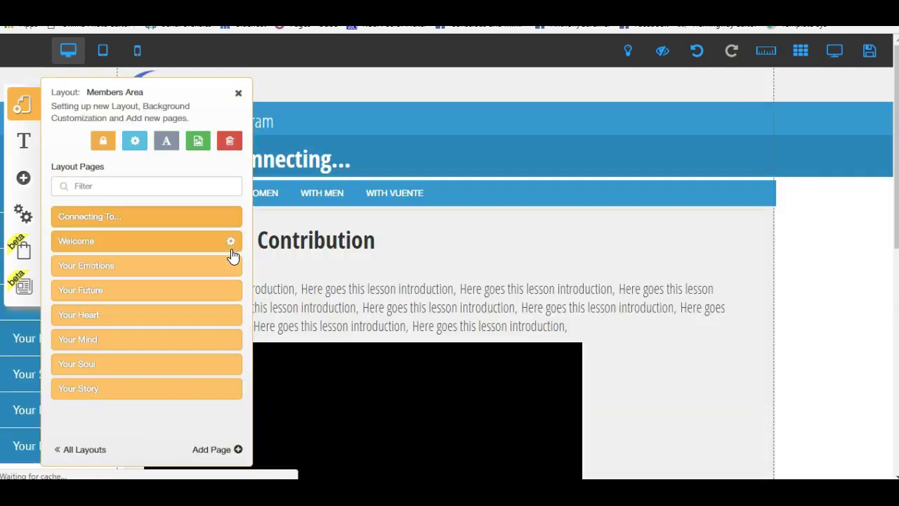
{"action": "left_click", "coordinate": [106, 146]}
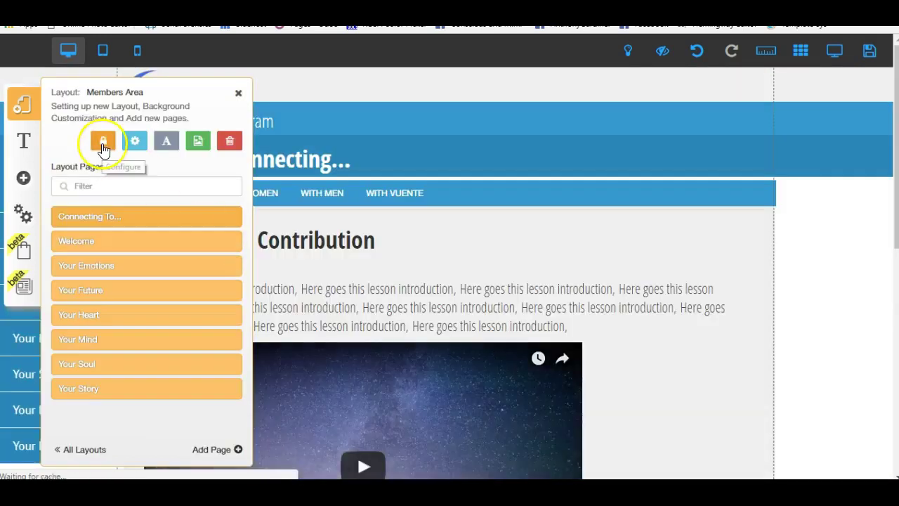
{"action": "left_click", "coordinate": [105, 151]}
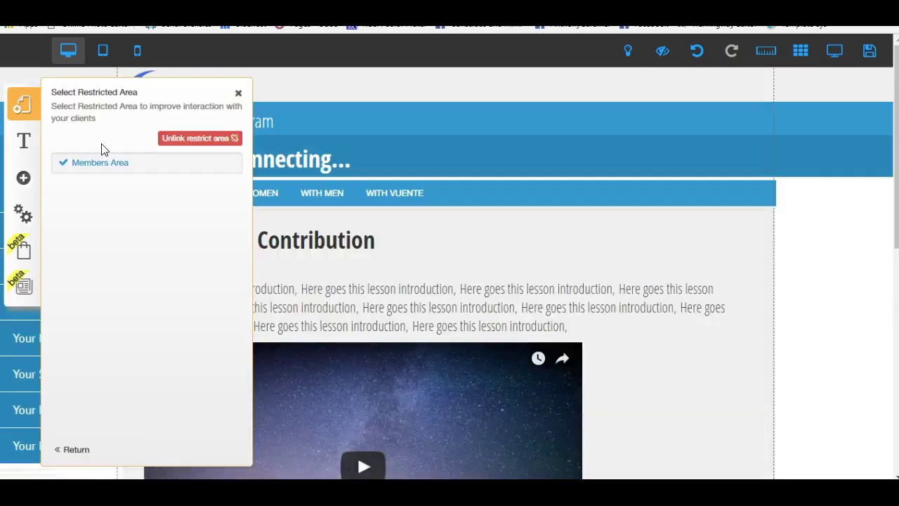
{"action": "left_click", "coordinate": [165, 133]}
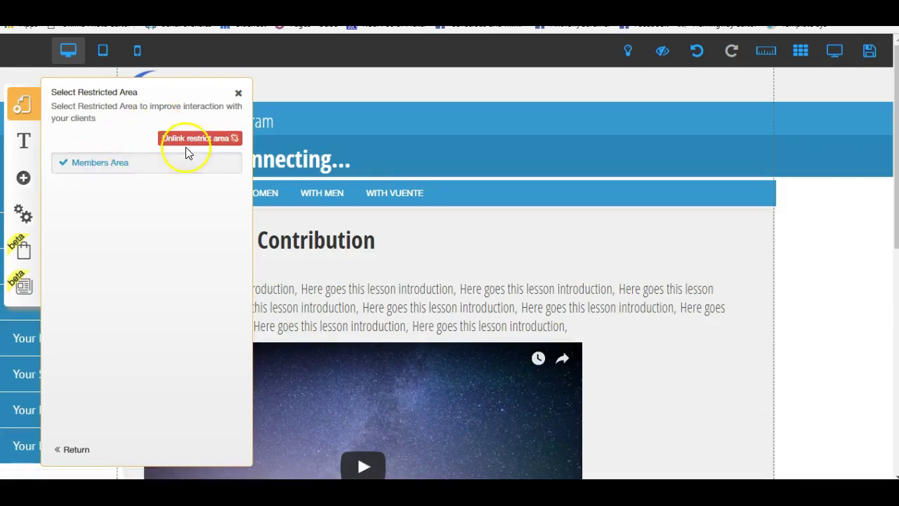
{"action": "left_click", "coordinate": [95, 163]}
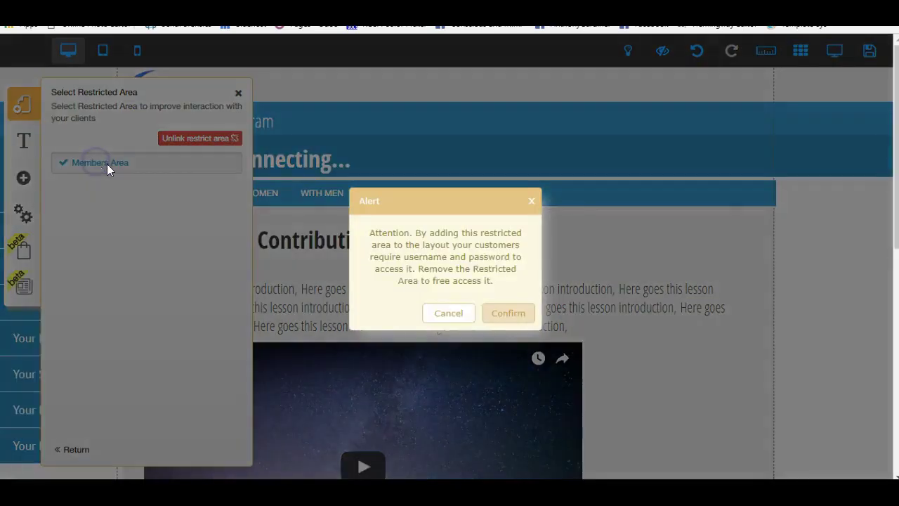
{"action": "left_click", "coordinate": [503, 320]}
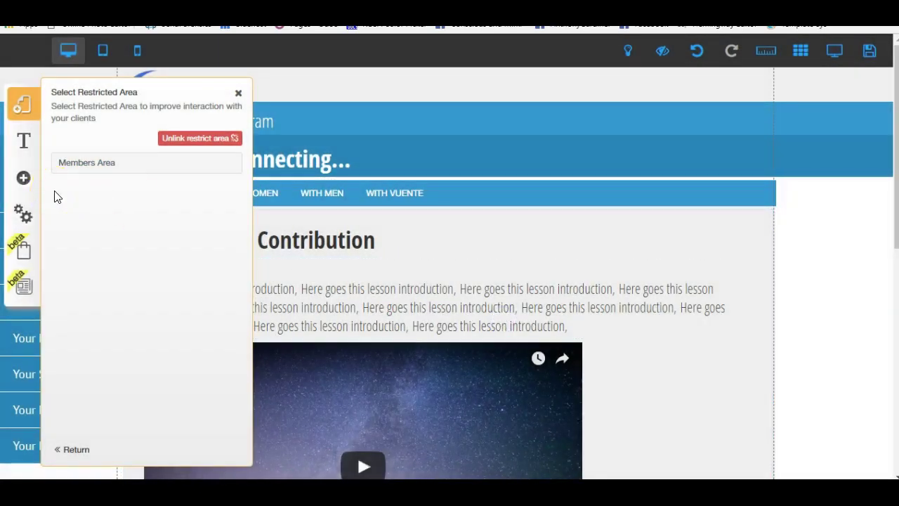
{"action": "left_click", "coordinate": [92, 163]}
{"action": "left_click", "coordinate": [92, 164]}
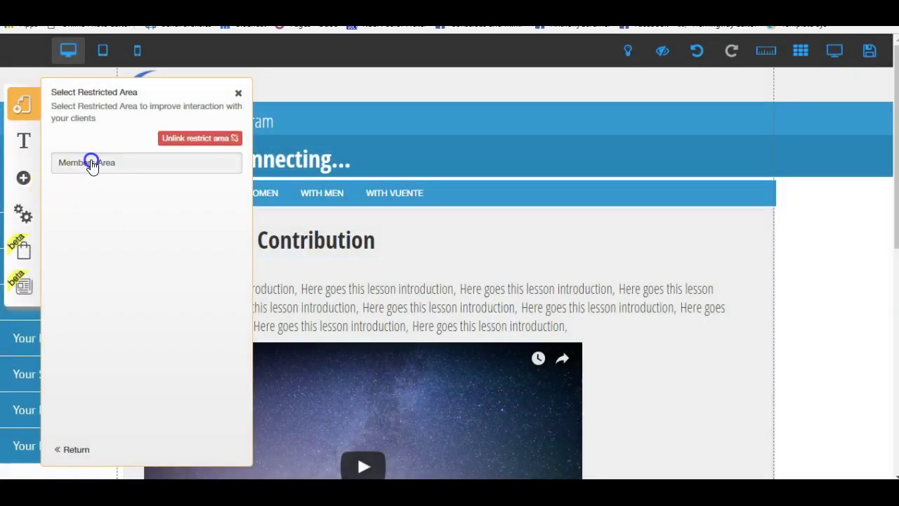
{"action": "left_click", "coordinate": [518, 314]}
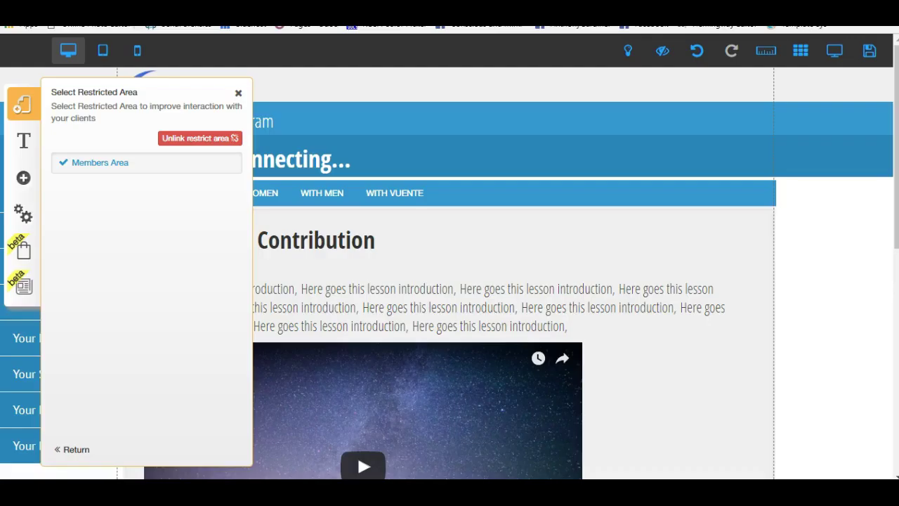
- Confirm the Members Area restriction change, then save the site and dismiss the saved message
{"action": "left_click", "coordinate": [106, 166]}
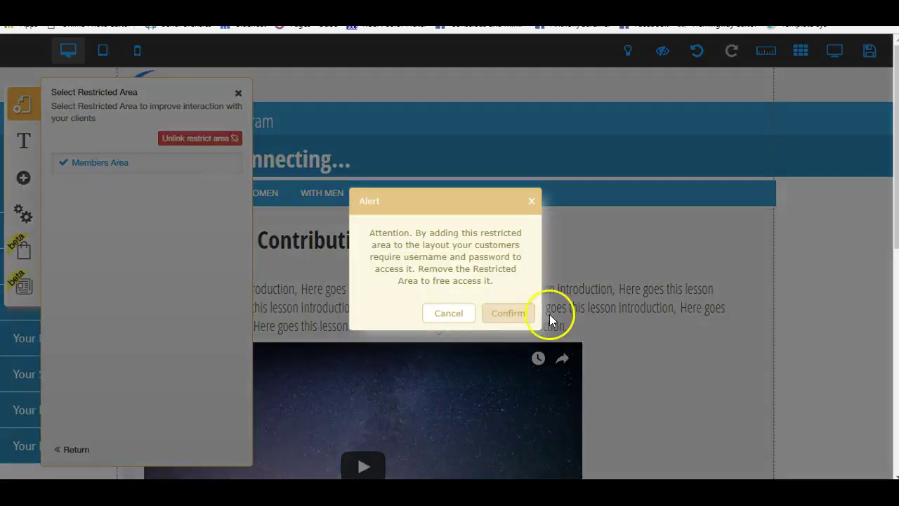
{"action": "left_click", "coordinate": [502, 313]}
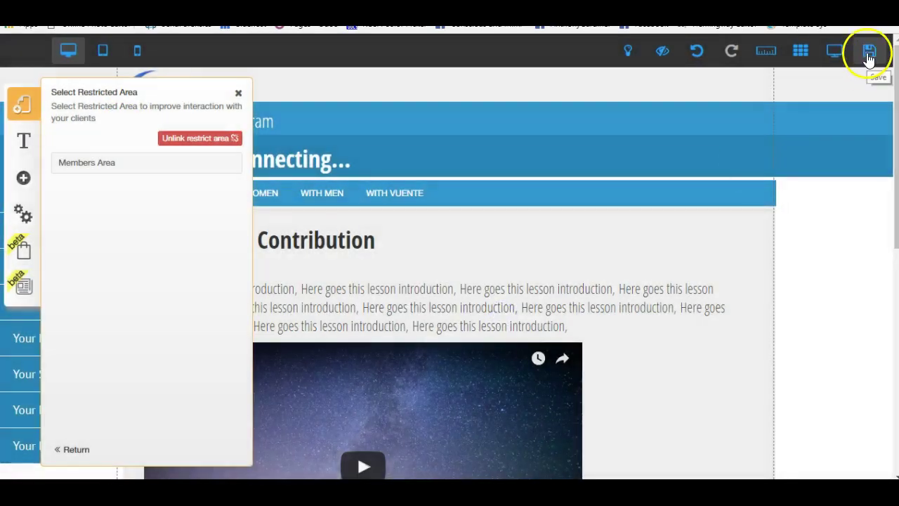
{"action": "left_click", "coordinate": [869, 52]}
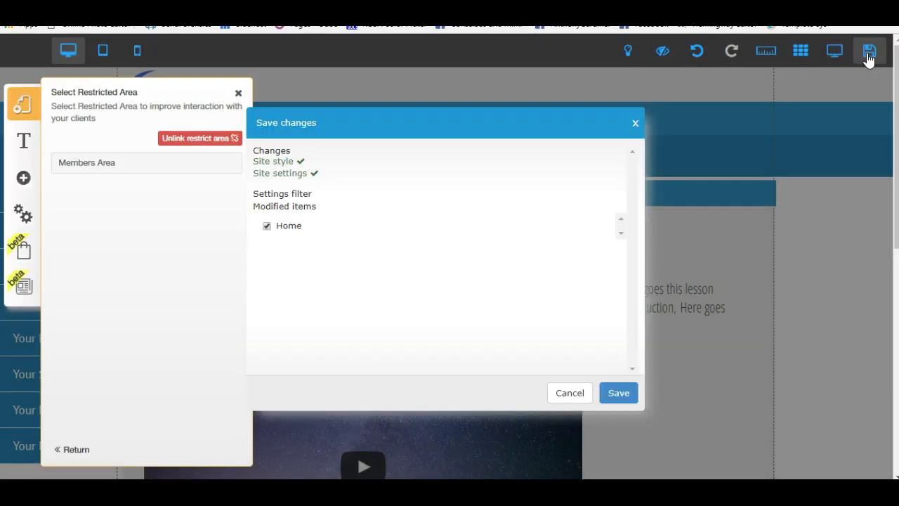
{"action": "left_click", "coordinate": [612, 395]}
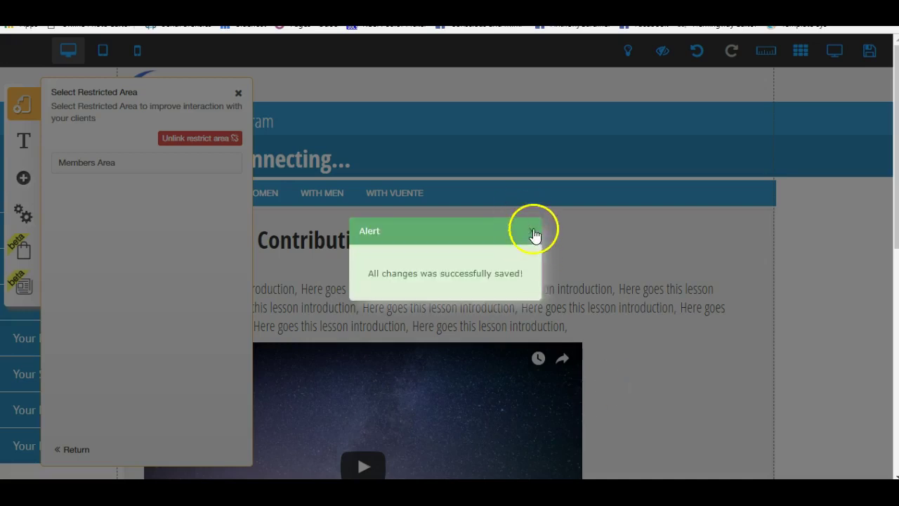
{"action": "left_click", "coordinate": [533, 231]}
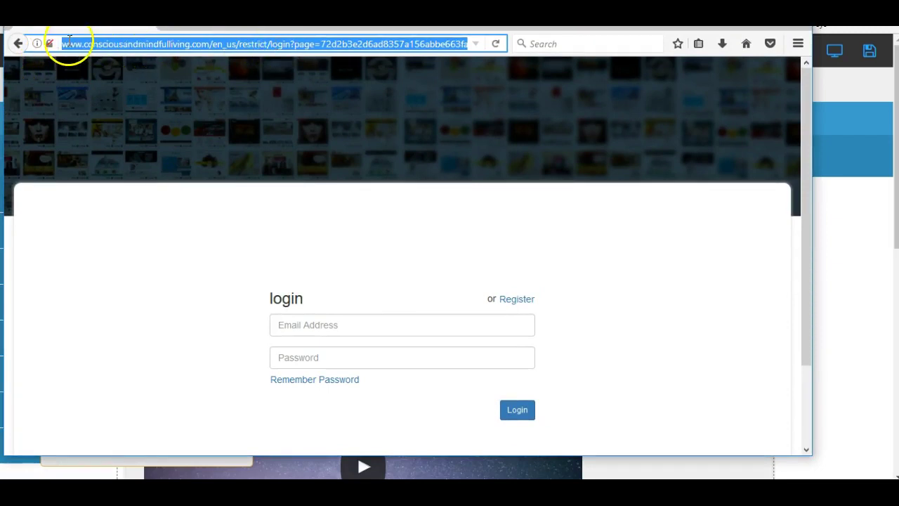
- Go back from the login page and open 'Members Area | Connecting To' from the address bar
{"action": "left_click", "coordinate": [18, 44]}
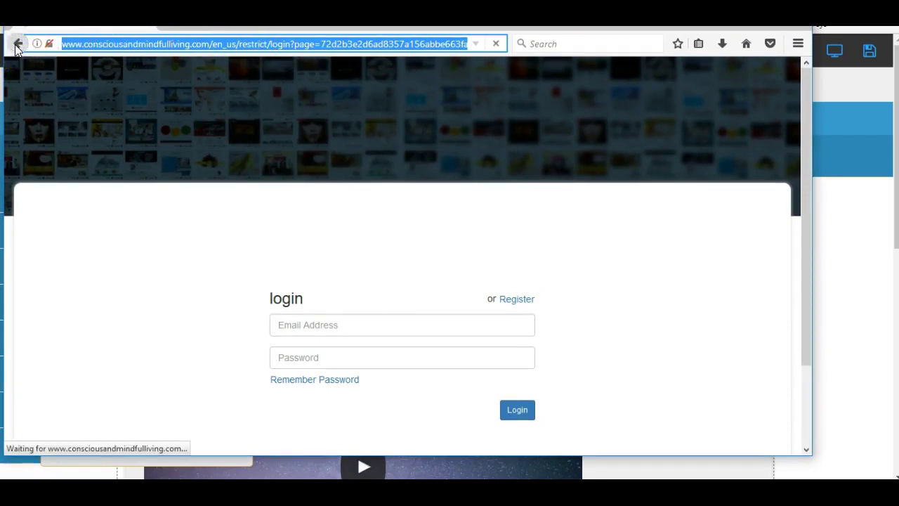
{"action": "left_click", "coordinate": [255, 47]}
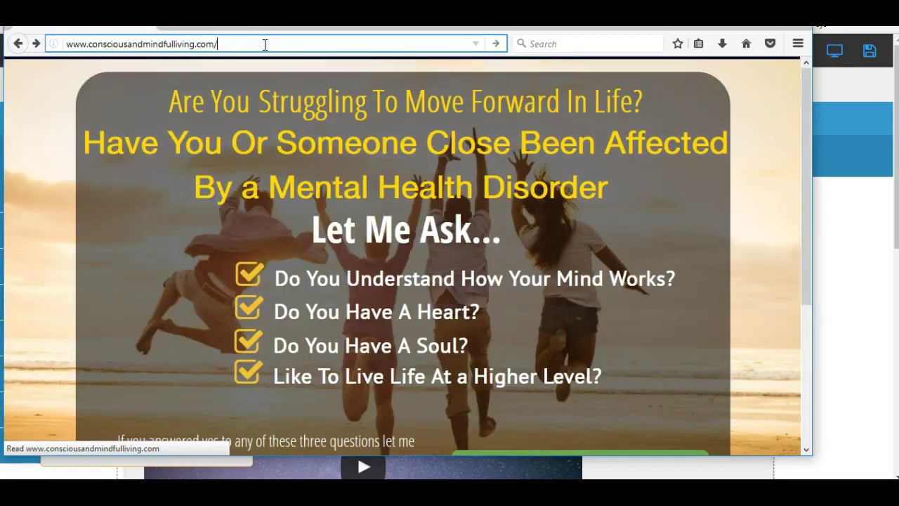
{"action": "type", "text": "/"}
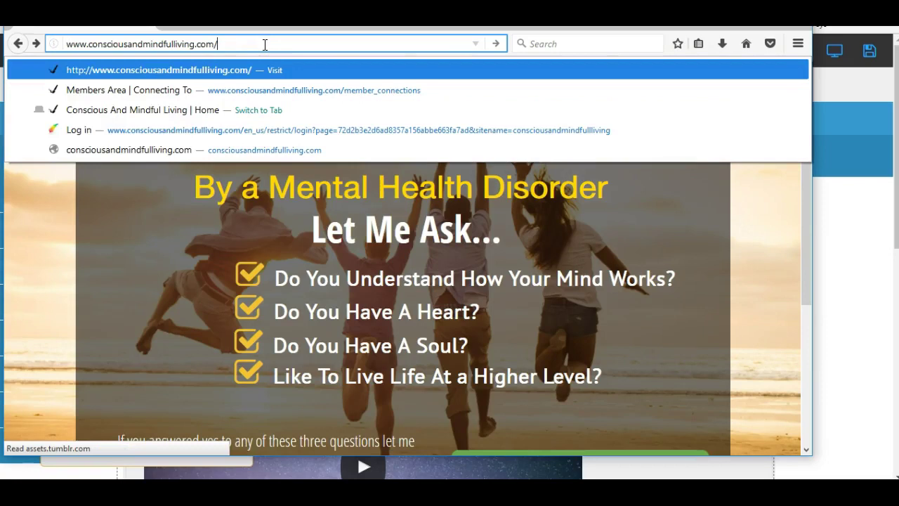
{"action": "left_click", "coordinate": [332, 90]}
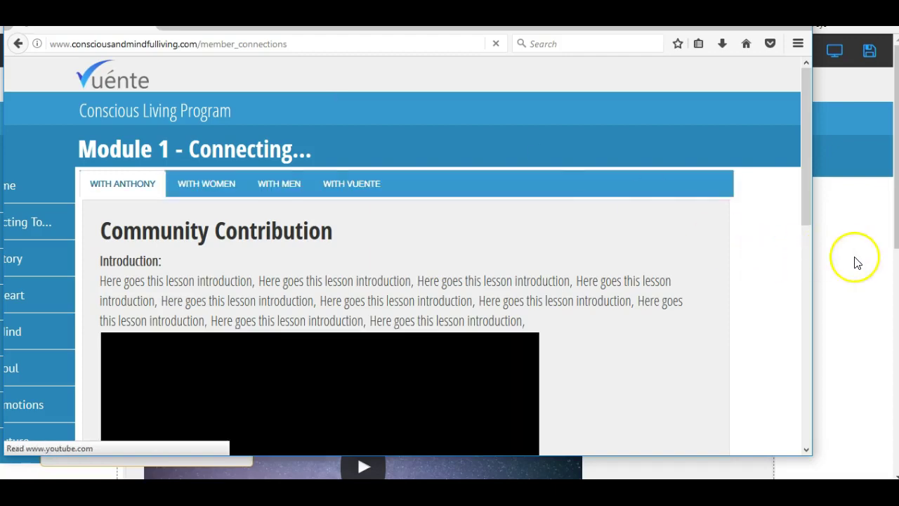
- Restrict the Members Area layout to the Members Area restricted area again
{"action": "left_click", "coordinate": [853, 257]}
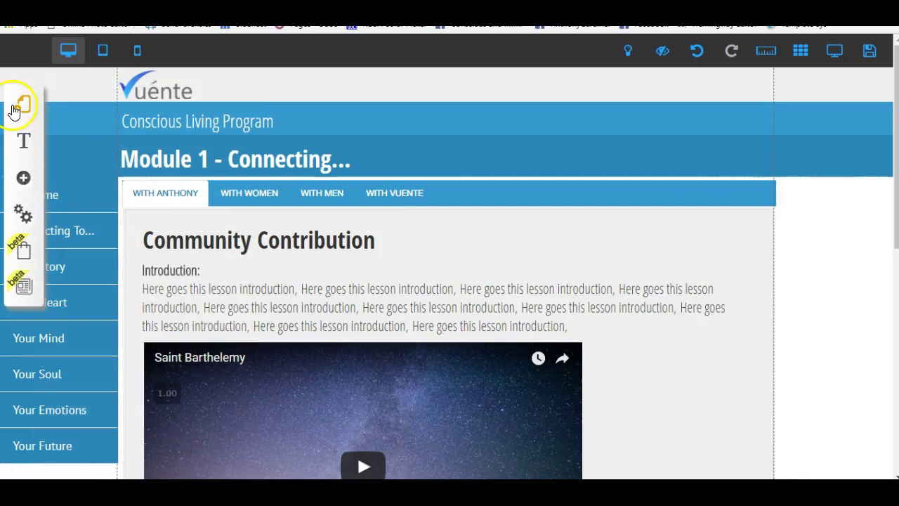
{"action": "left_click", "coordinate": [25, 109]}
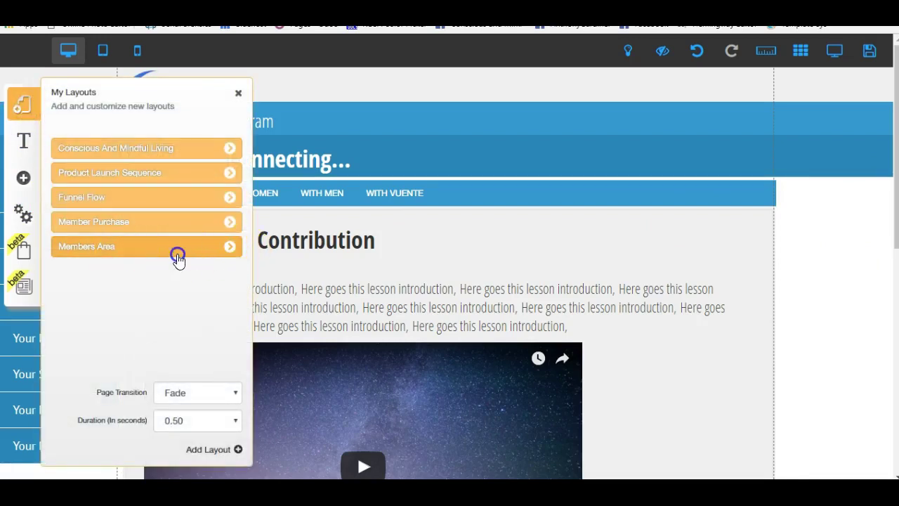
{"action": "left_click", "coordinate": [229, 248]}
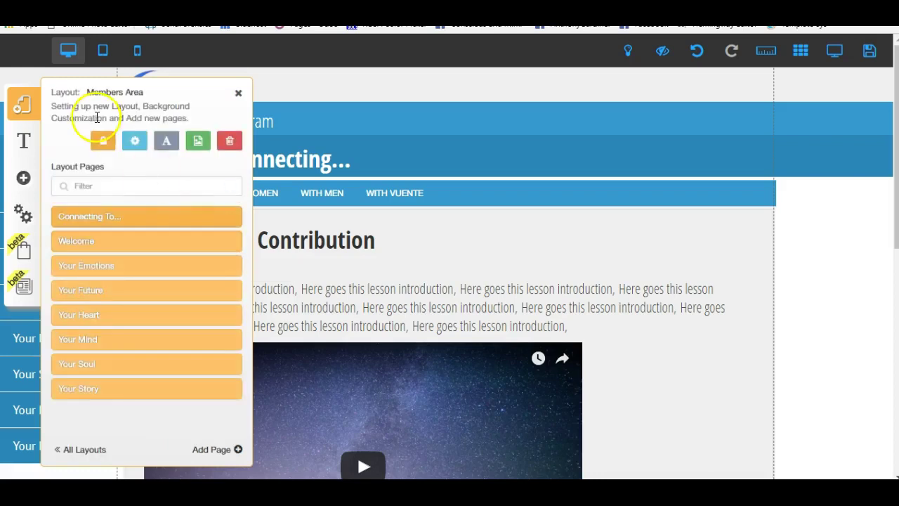
{"action": "left_click", "coordinate": [99, 143]}
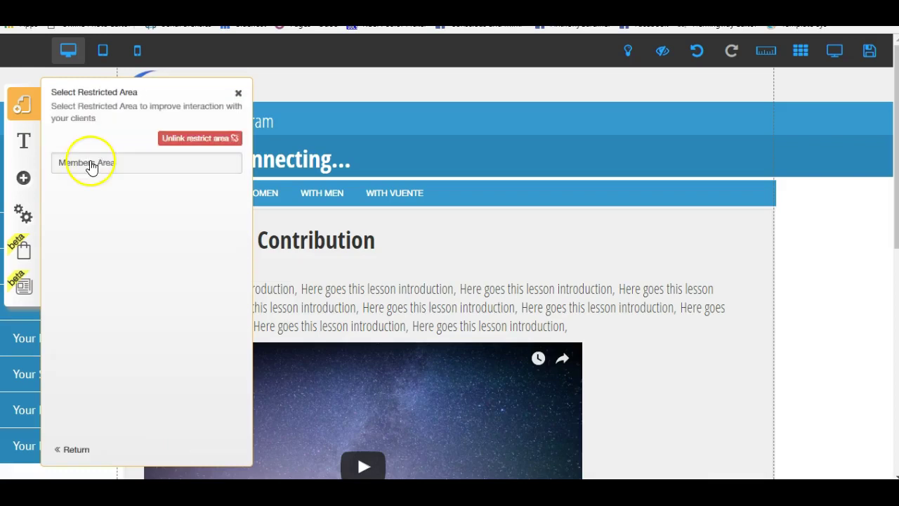
{"action": "left_click", "coordinate": [90, 162]}
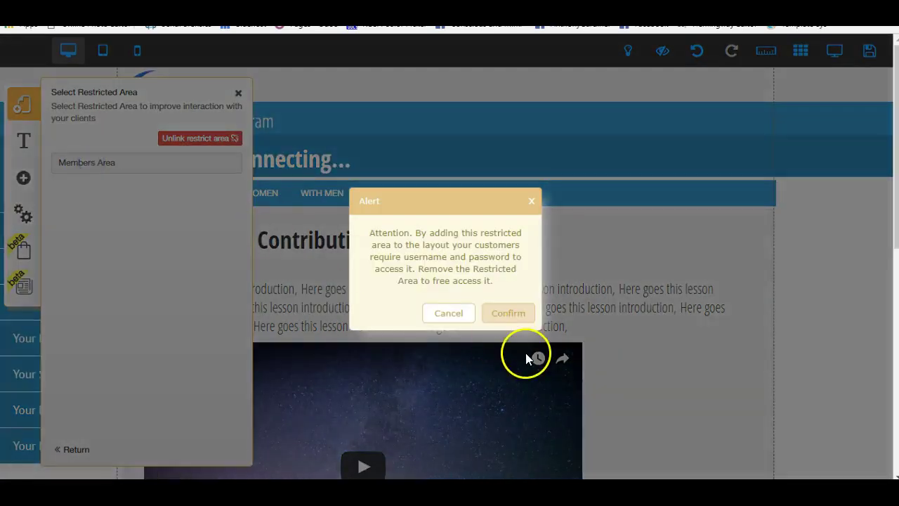
{"action": "left_click", "coordinate": [507, 313]}
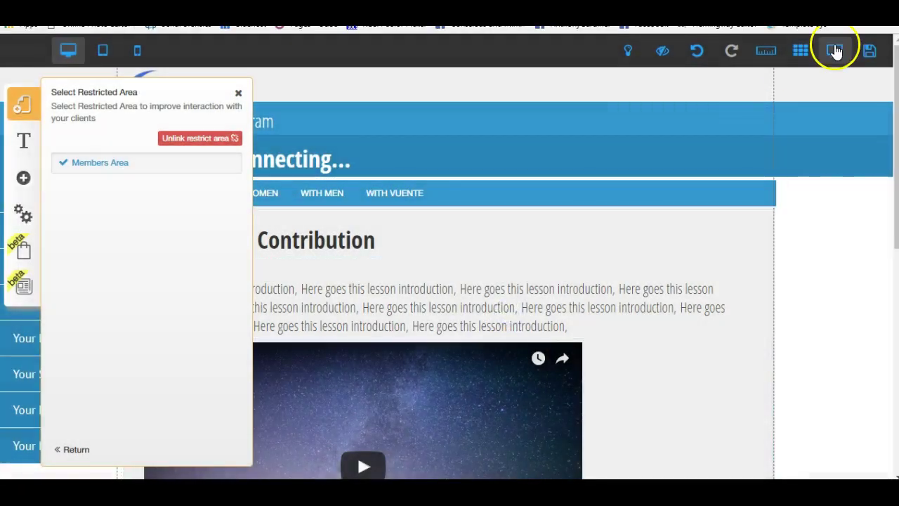
- Save the site changes, confirming in the Save changes dialog
{"action": "left_click", "coordinate": [869, 51]}
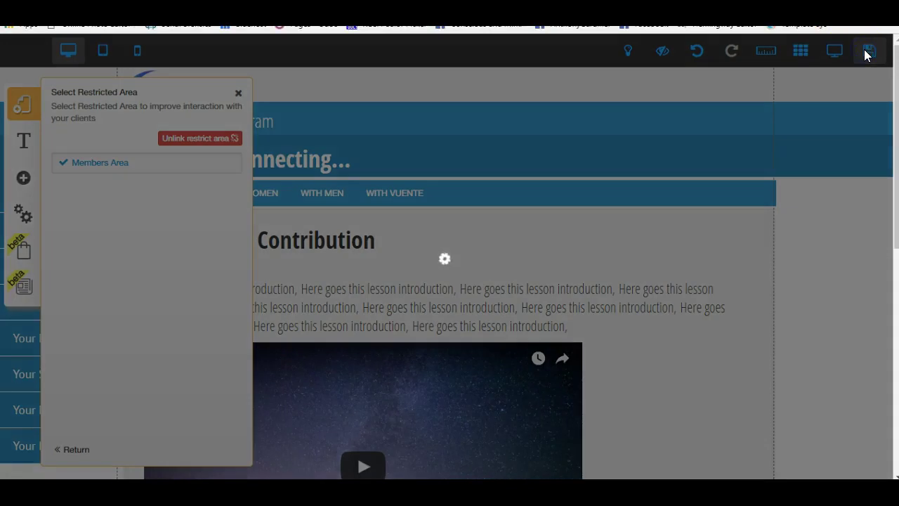
{"action": "key", "text": "alt+Tab"}
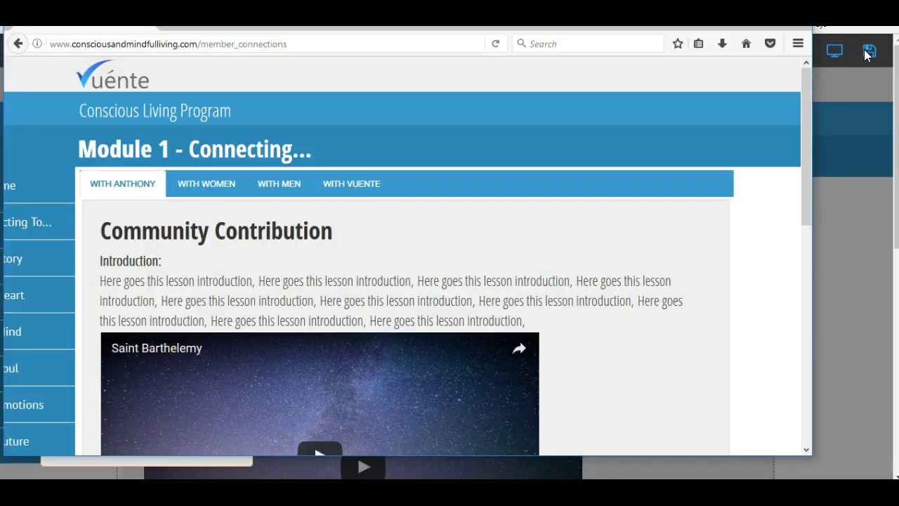
{"action": "key", "text": "alt+Tab"}
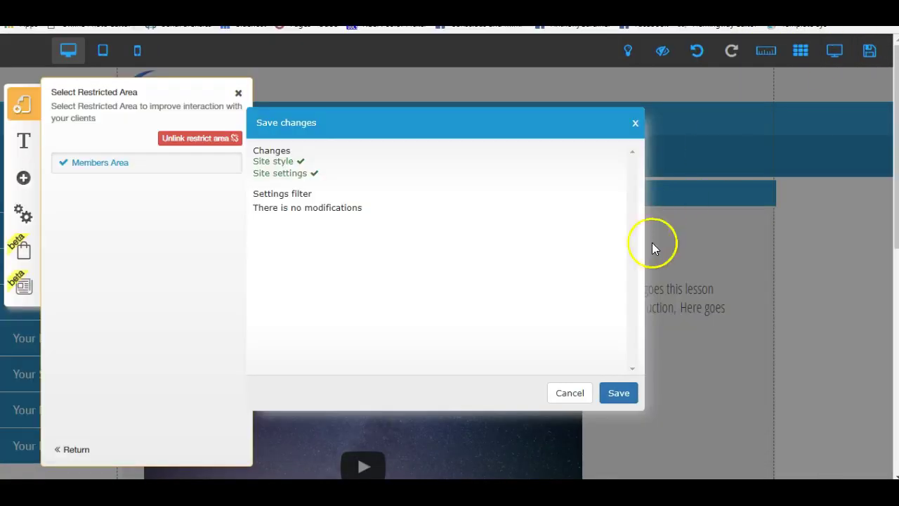
{"action": "left_click", "coordinate": [621, 386]}
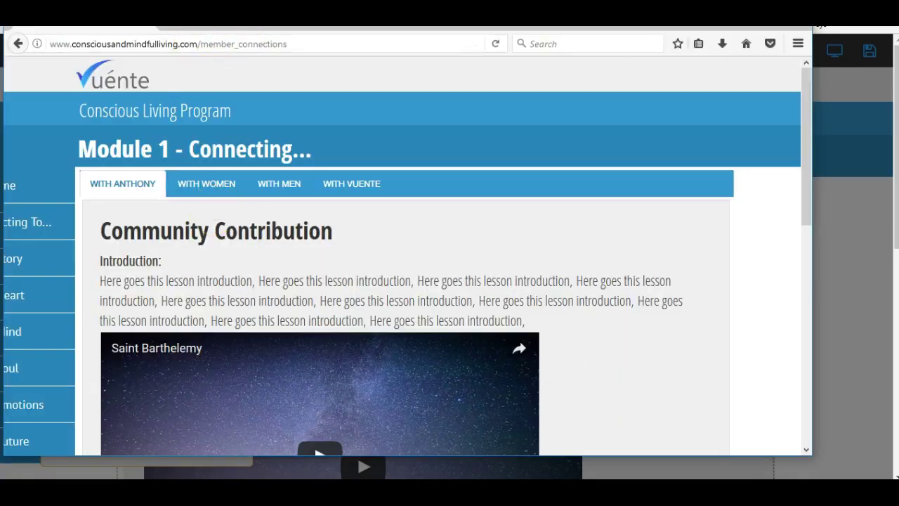
- Reload member_connections to check that it now redirects to the login page
{"action": "left_click", "coordinate": [494, 45]}
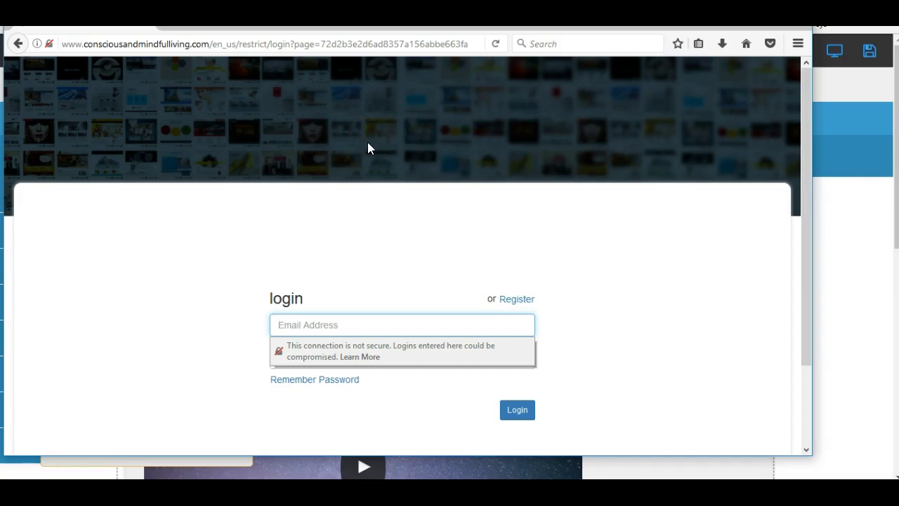
- Bring the editor forward and close the Select Restricted Area panel
{"action": "left_click", "coordinate": [839, 268]}
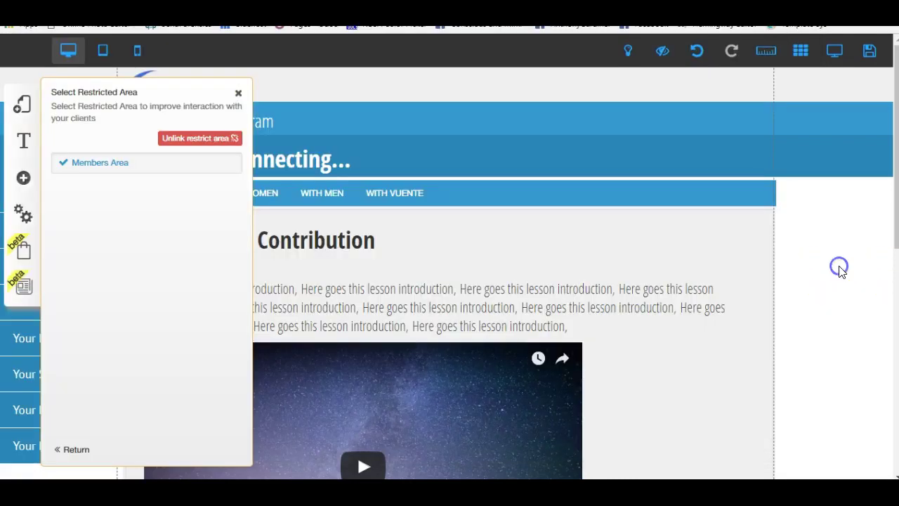
{"action": "left_click", "coordinate": [842, 271]}
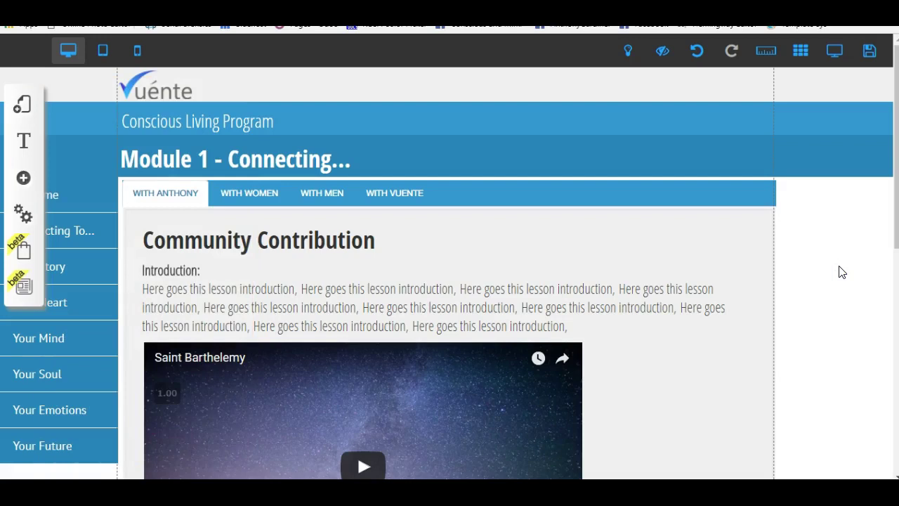